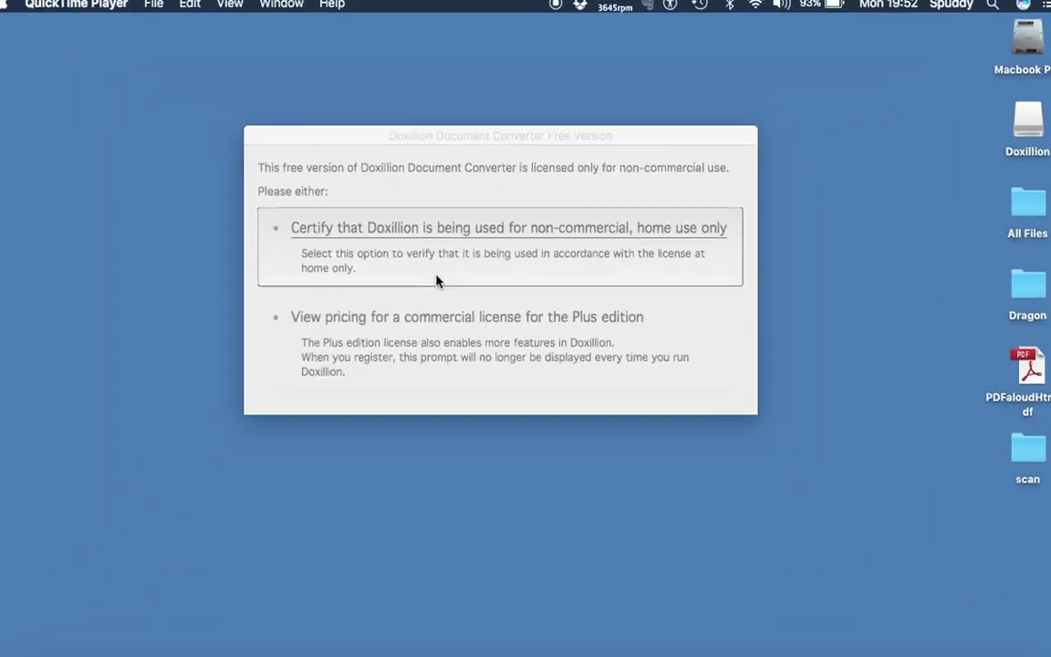
# Certify non-commercial home use and set the conversion preferences to ignore errors and continue converting other files.
pyautogui.click(408, 236)
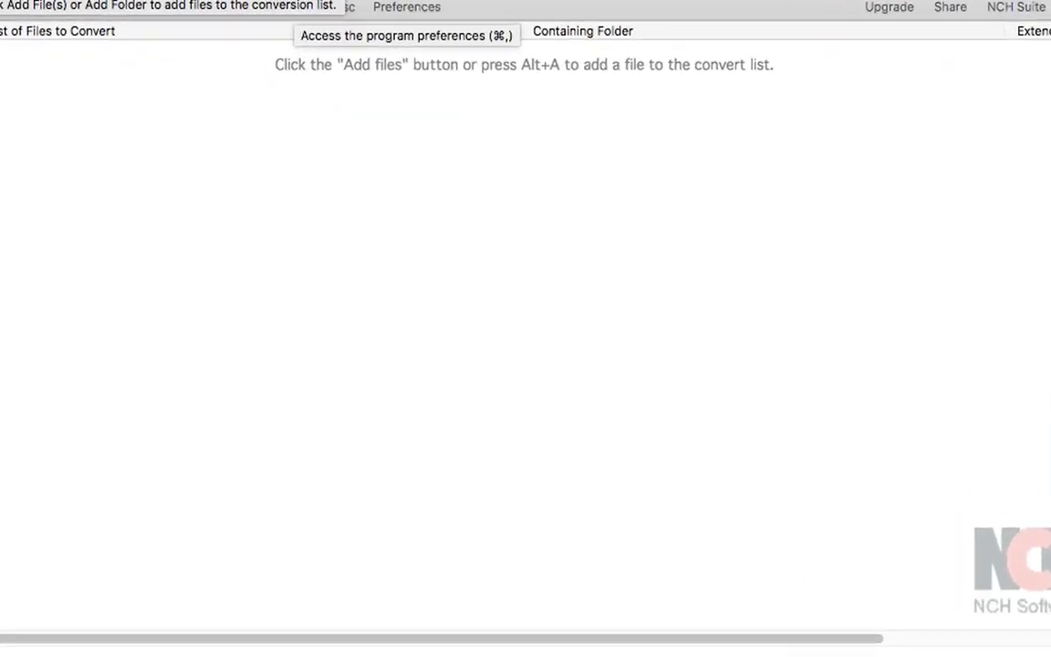
pyautogui.click(406, 7)
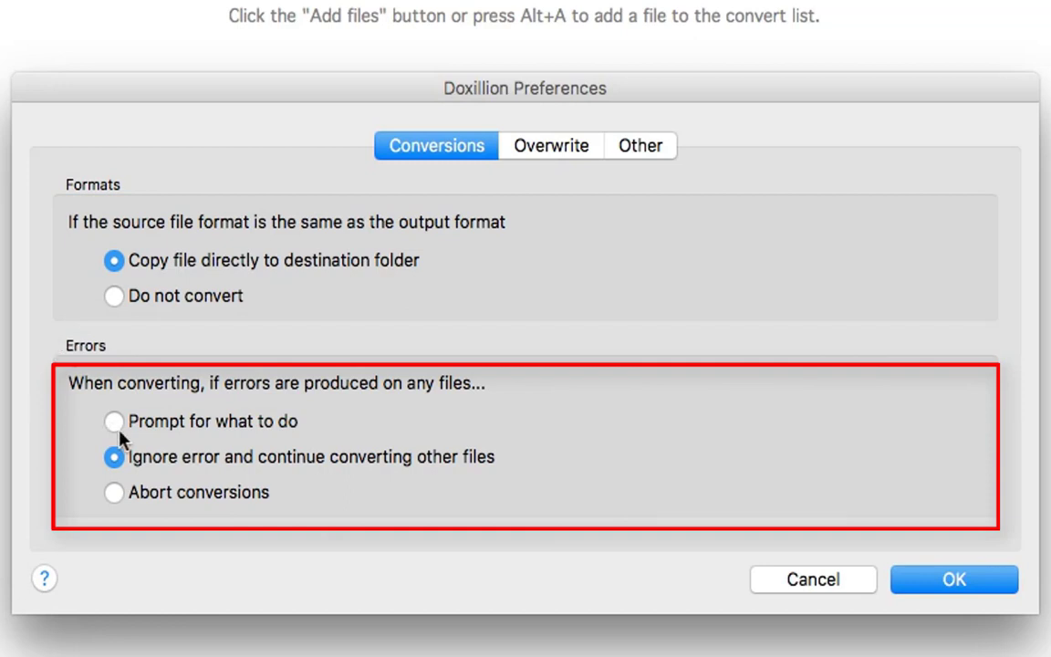
pyautogui.click(120, 493)
pyautogui.click(115, 429)
pyautogui.click(116, 458)
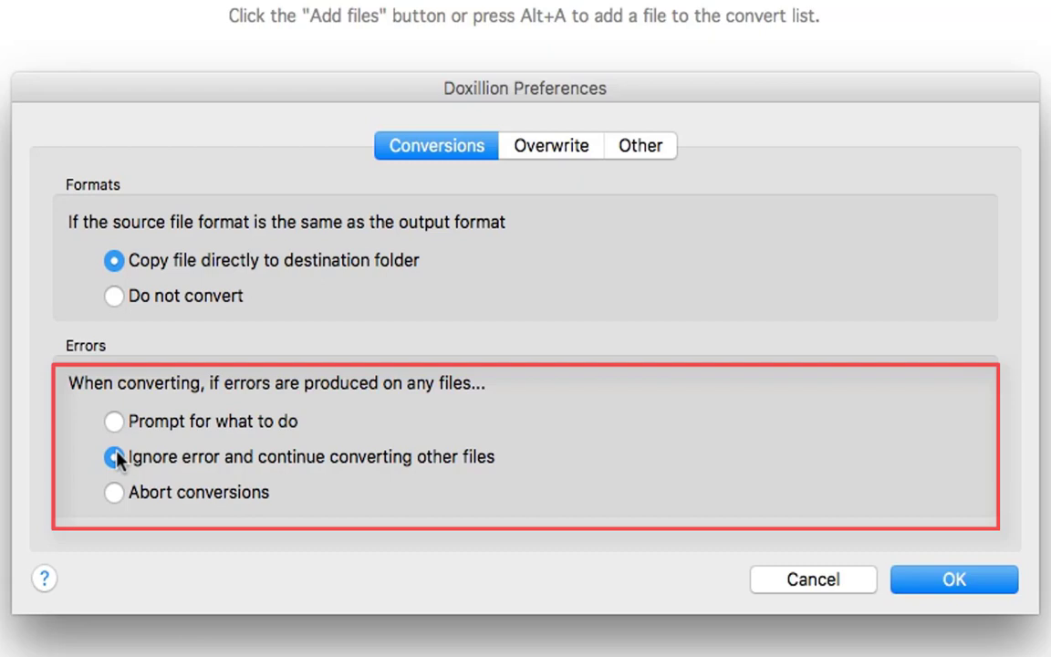
# Review the Overwrite and Other preferences and accept the preference settings.
pyautogui.click(553, 148)
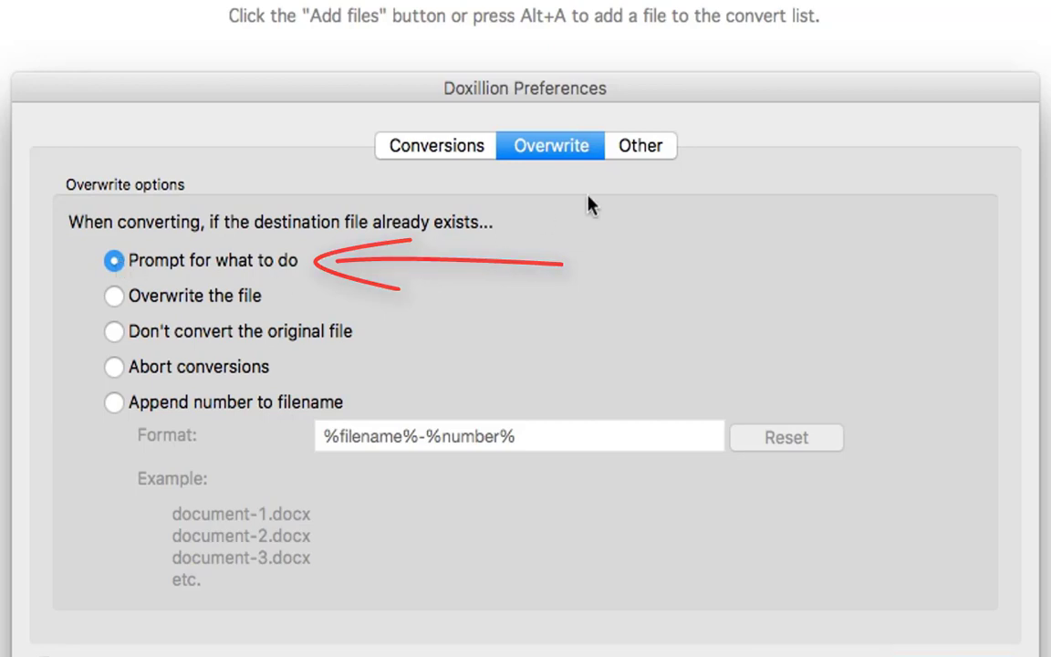
pyautogui.click(644, 148)
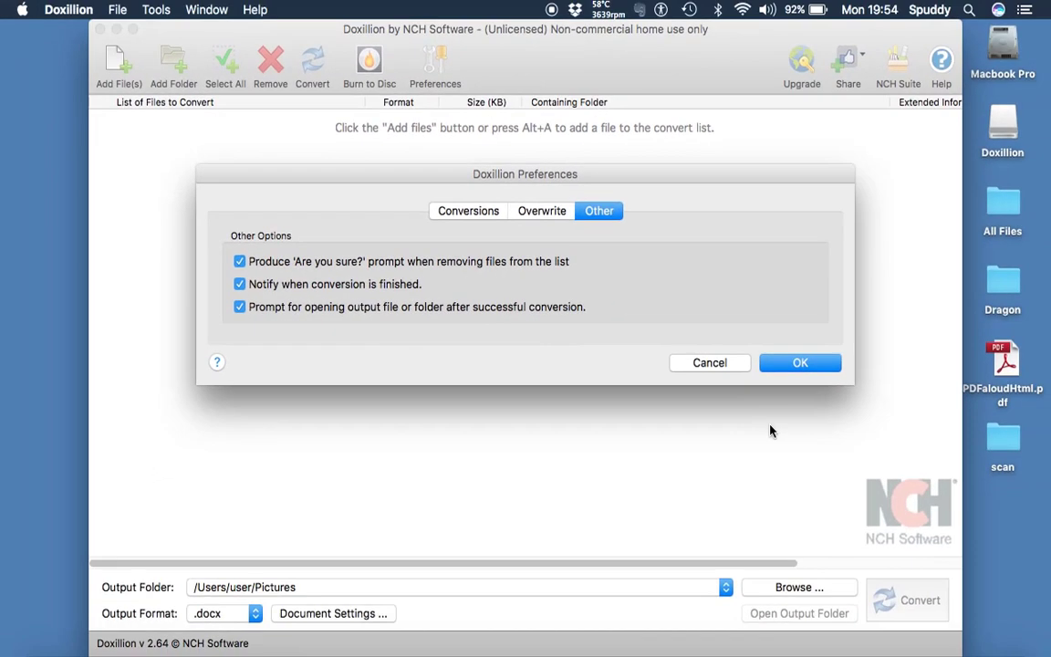
pyautogui.click(790, 367)
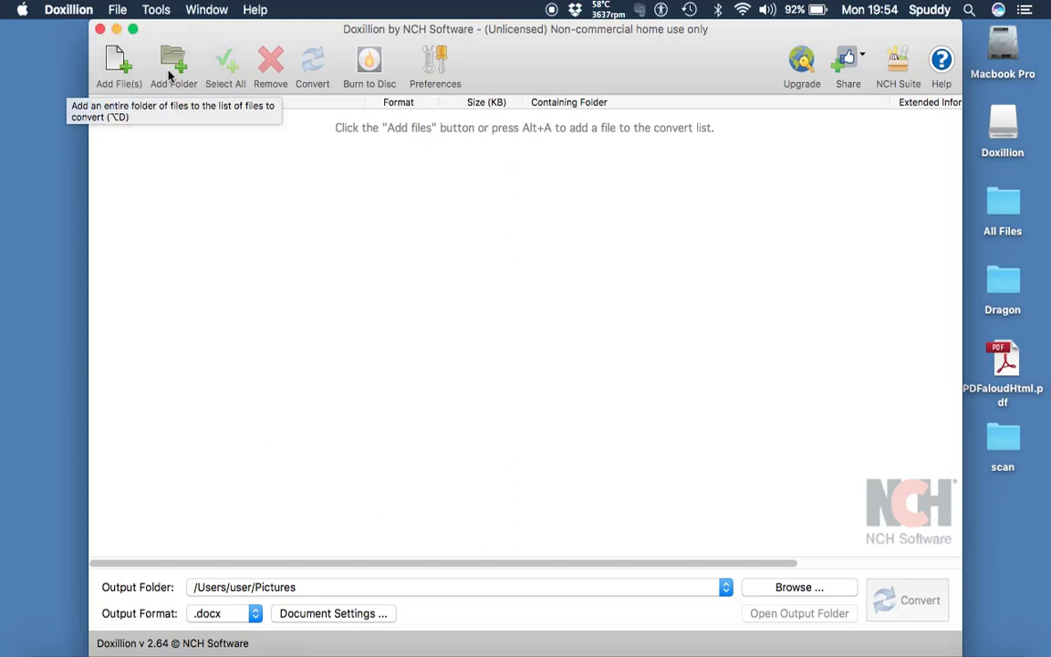
# Add PDFaloudHtml.pdf from the Desktop to the list of files to convert and select it.
pyautogui.click(120, 75)
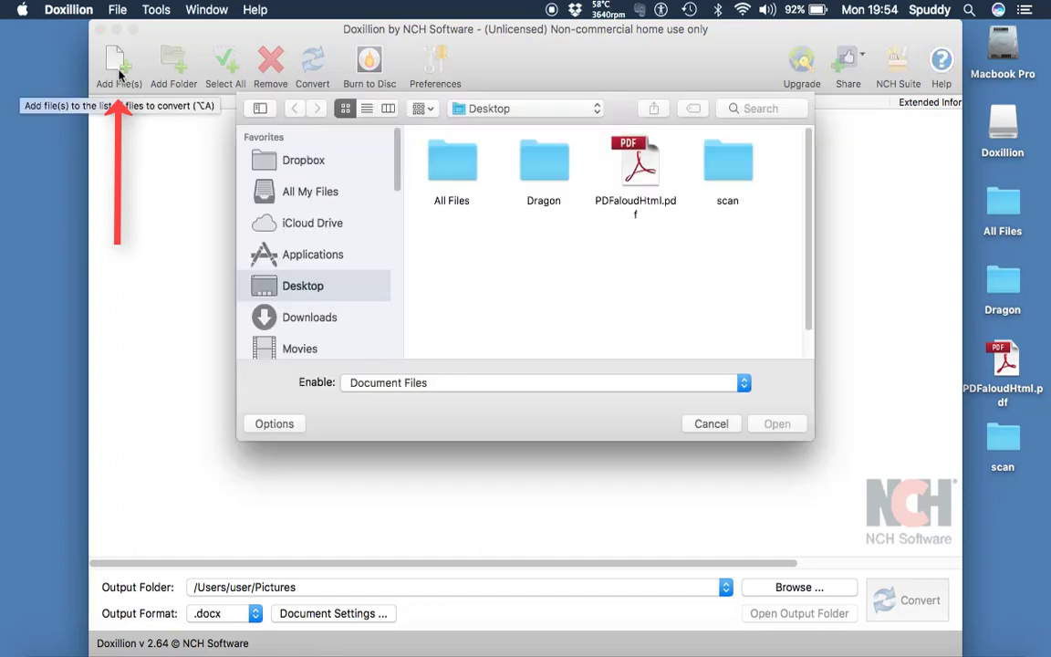
pyautogui.doubleClick(636, 172)
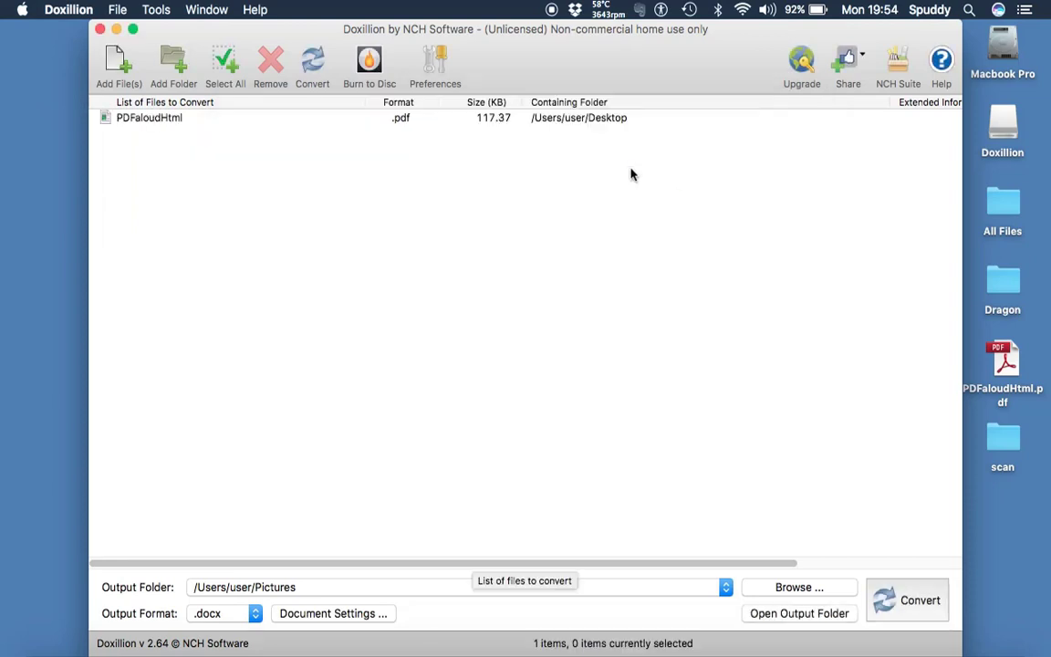
pyautogui.click(155, 126)
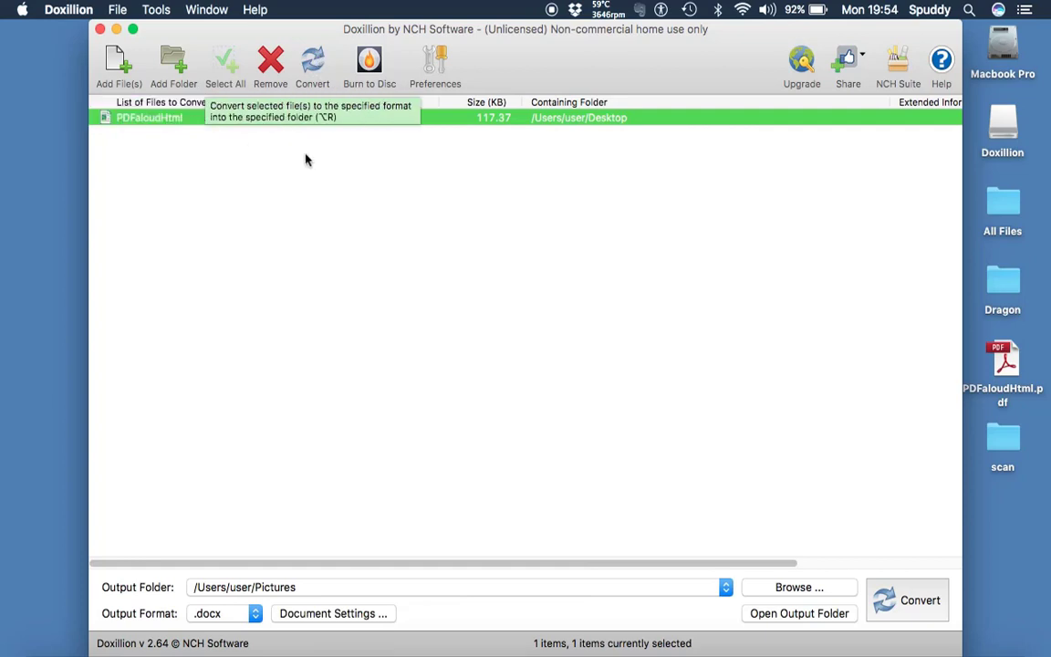
pyautogui.click(175, 64)
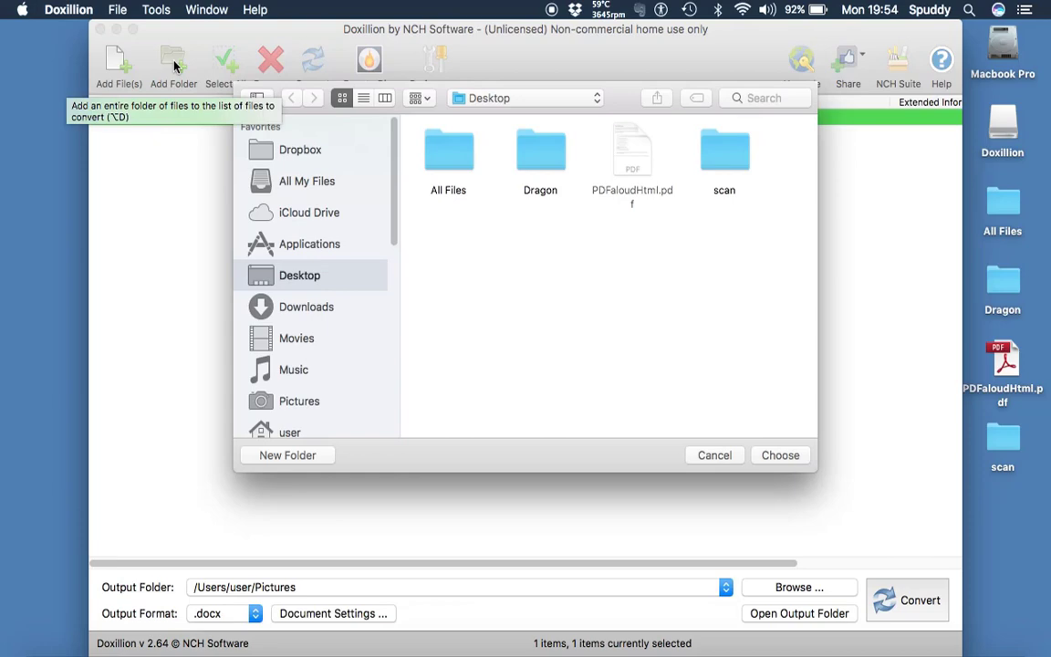
pyautogui.click(715, 455)
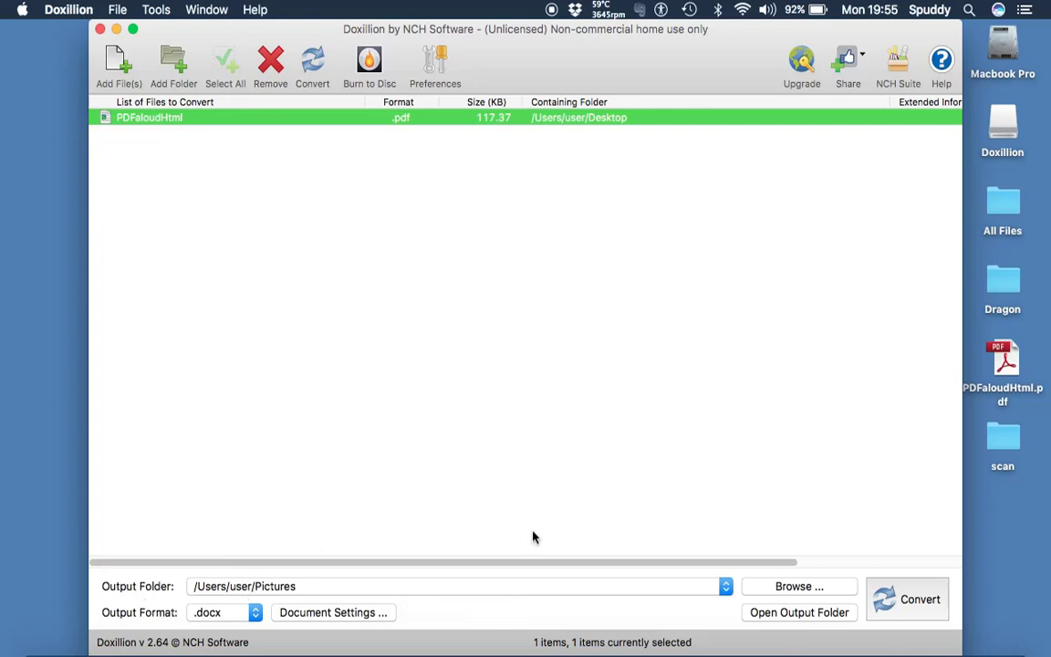
# Set the output folder to the Desktop and keep .docx as the output format.
pyautogui.click(798, 588)
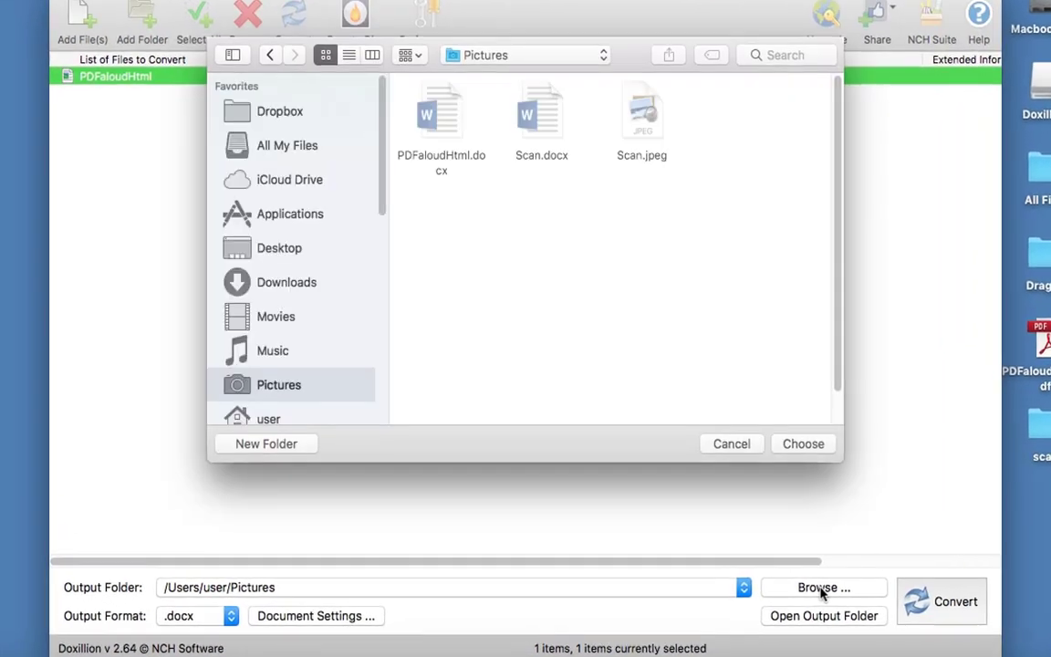
pyautogui.click(279, 248)
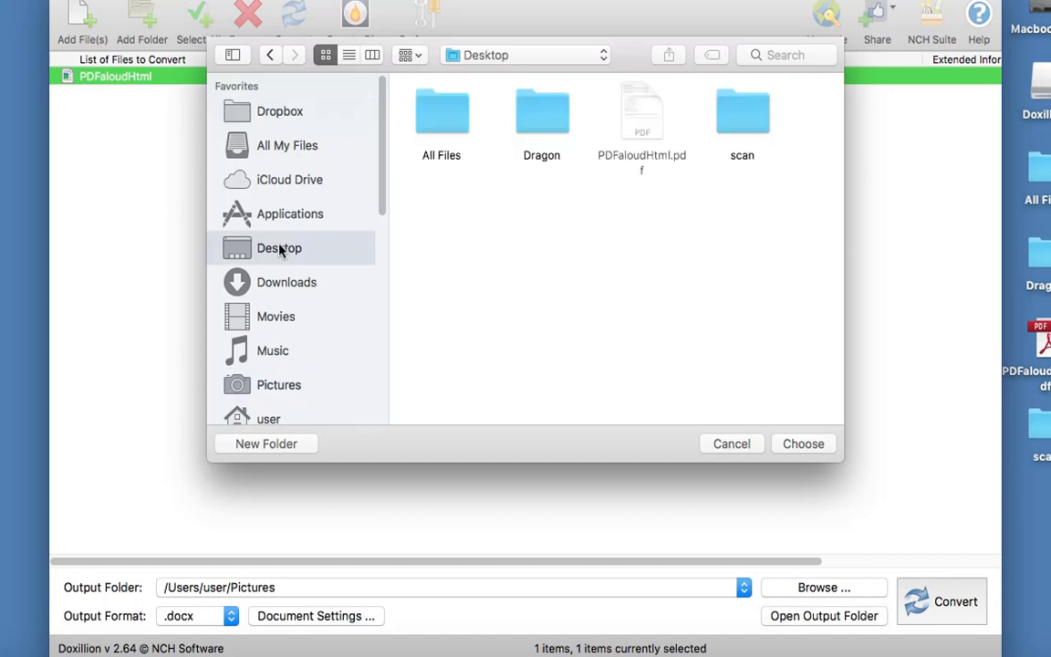
pyautogui.click(801, 449)
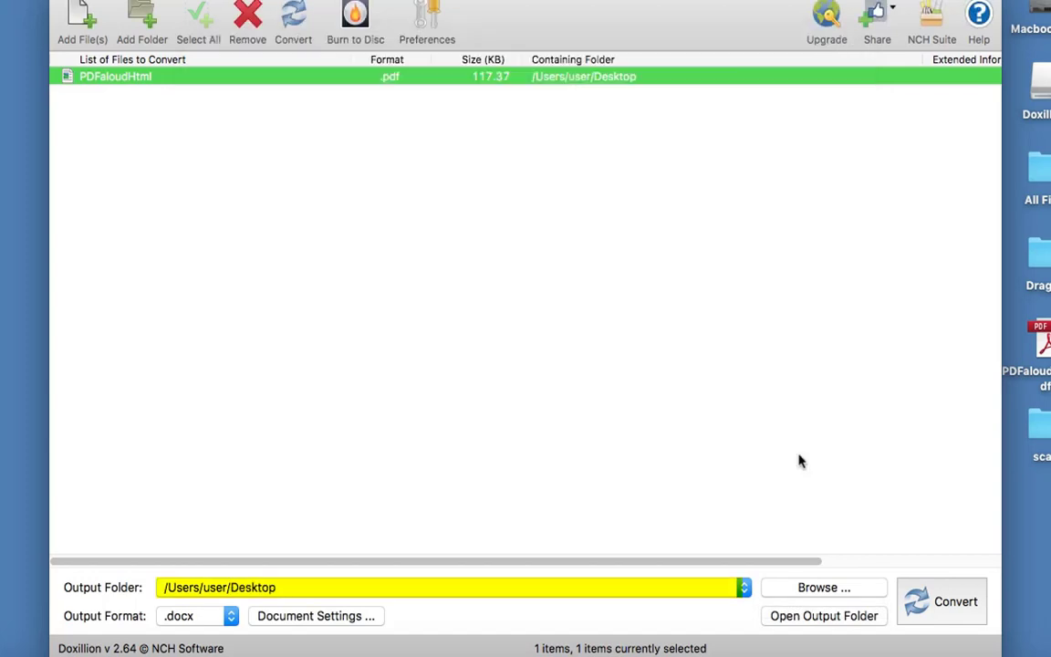
pyautogui.click(231, 618)
pyautogui.moveTo(195, 644)
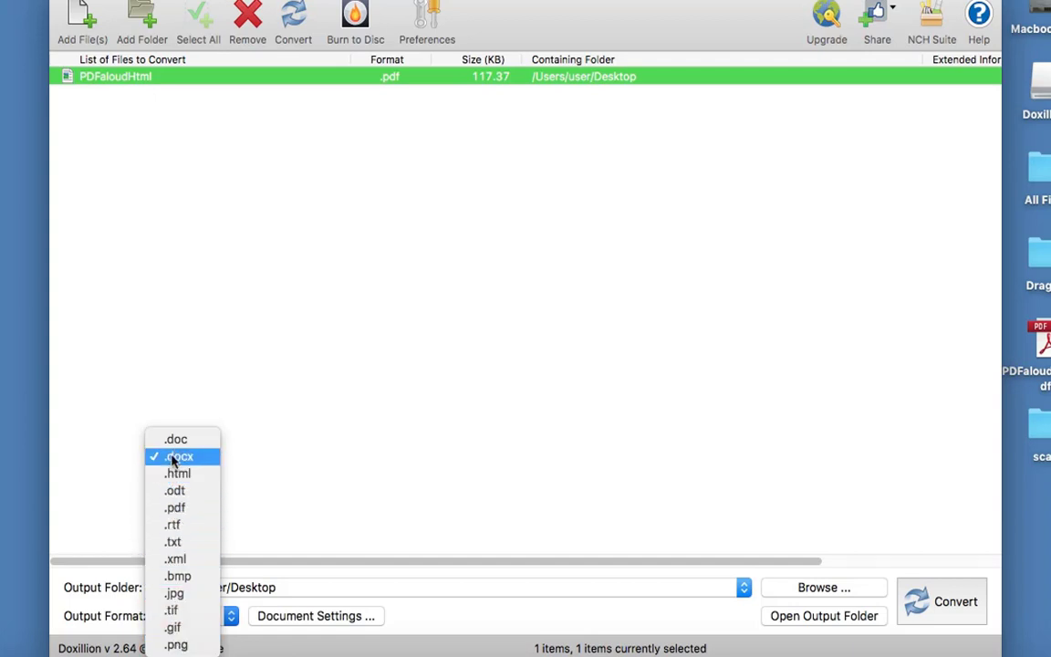
pyautogui.click(380, 448)
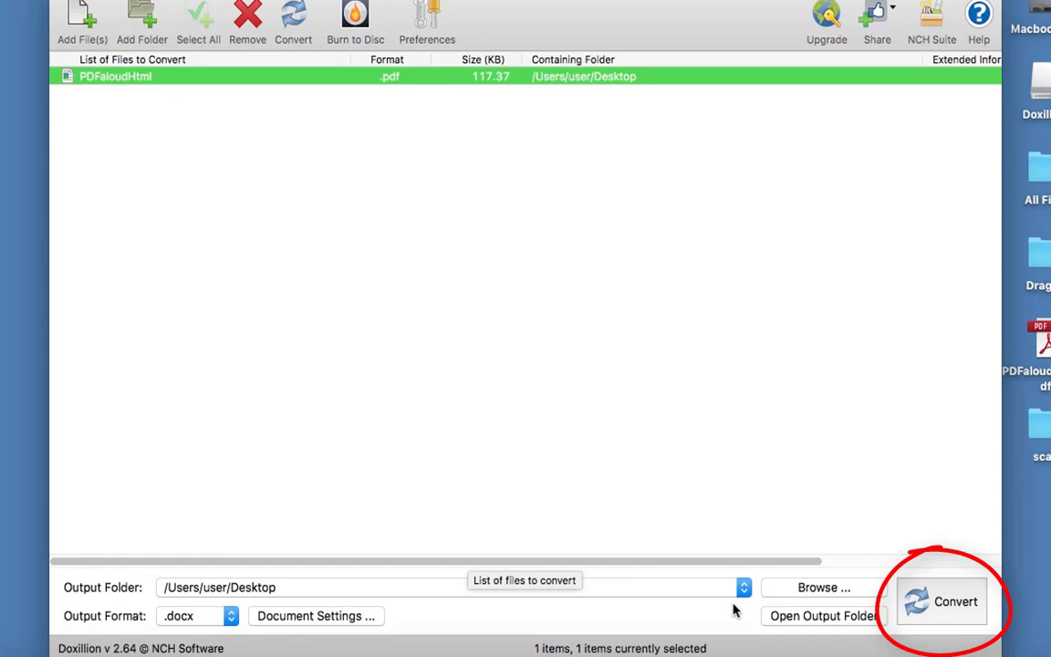
# Convert the selected PDF to .docx and open the converted file in Word to look through its contents.
pyautogui.click(936, 606)
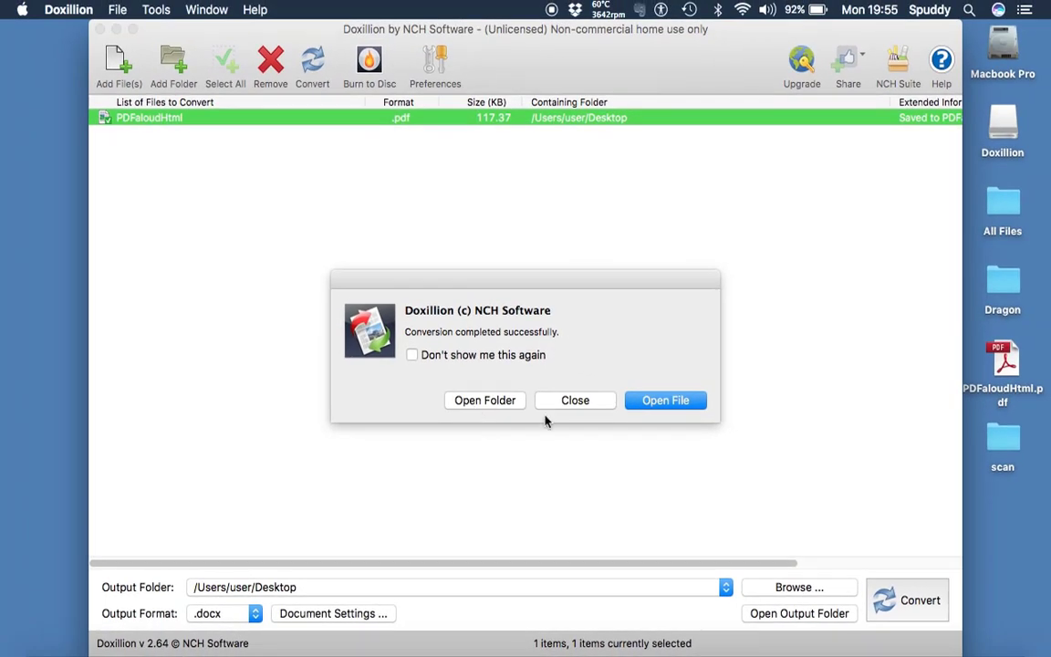
pyautogui.click(676, 401)
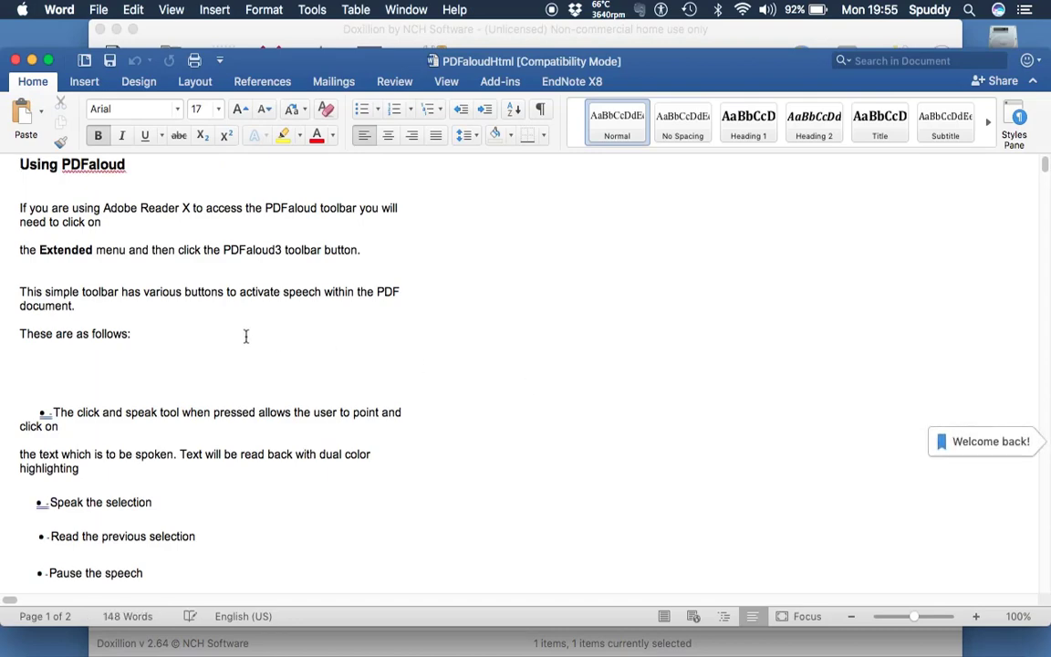
pyautogui.scroll(-15, 351, 398)
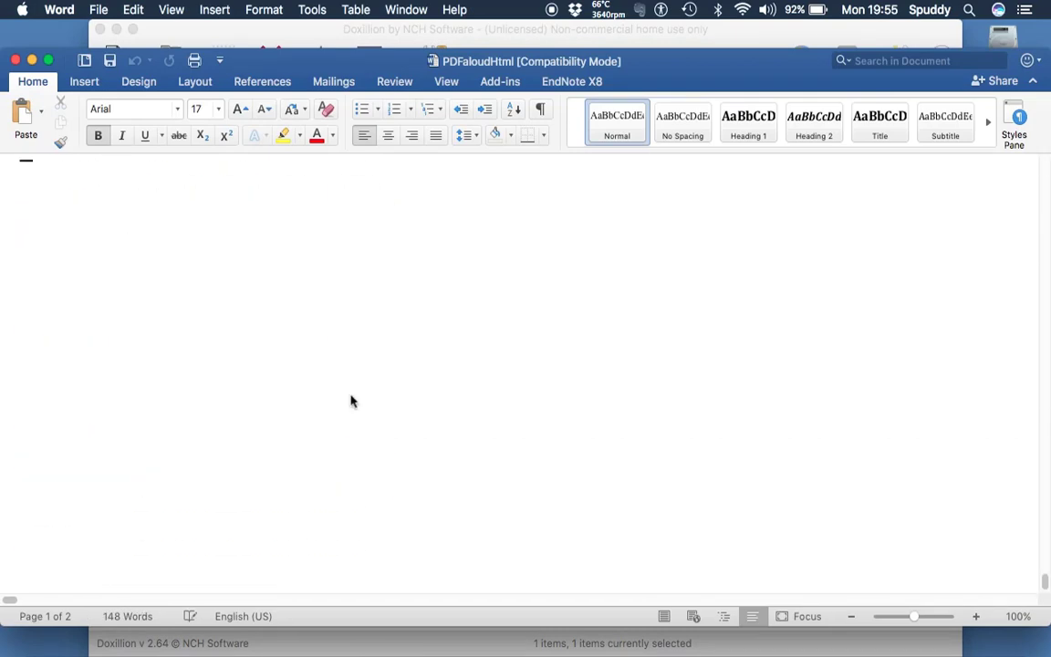
pyautogui.scroll(10, 350, 400)
pyautogui.scroll(5, 350, 395)
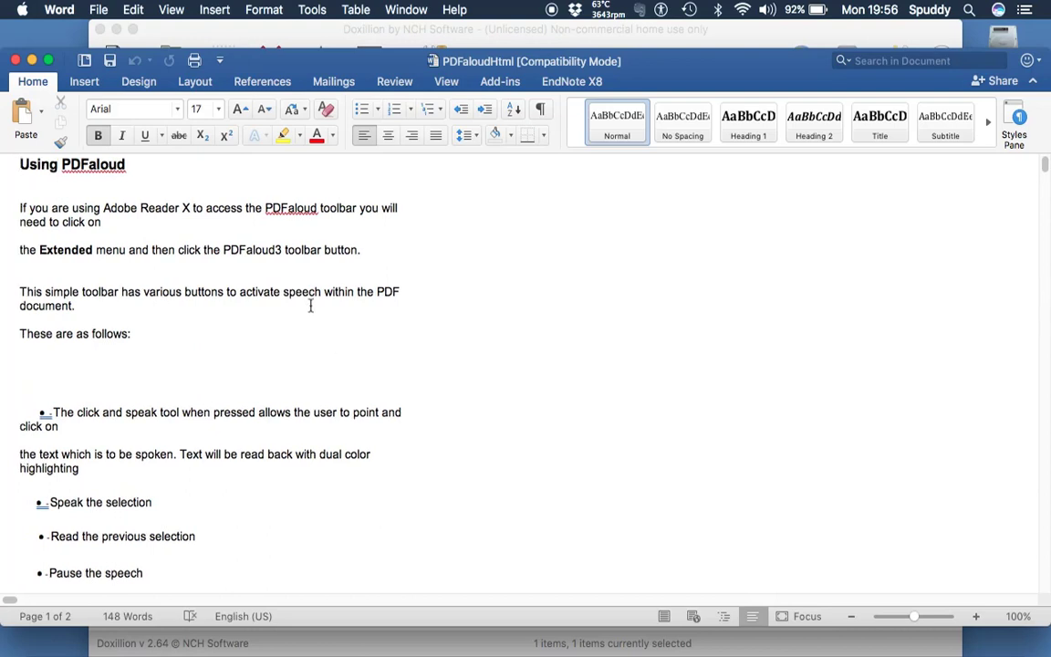
pyautogui.hscroll(2, 310, 305)
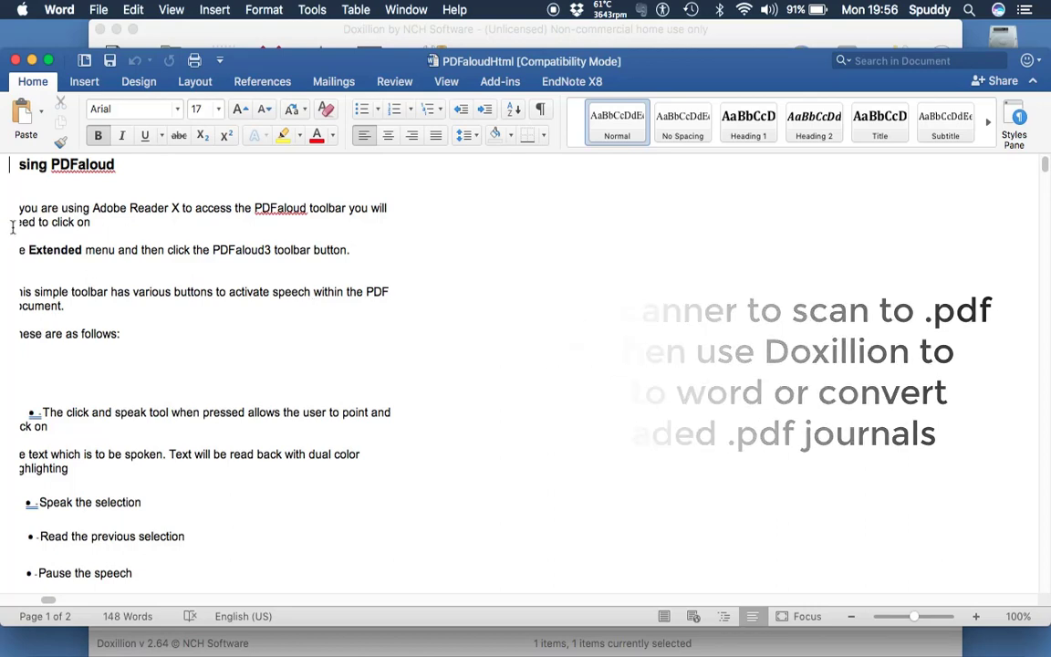
# Delete the text from "If you are using Adobe Reader X" through "These are as follows:" and close the document.
pyautogui.moveTo(15, 208); pyautogui.dragTo(162, 336)
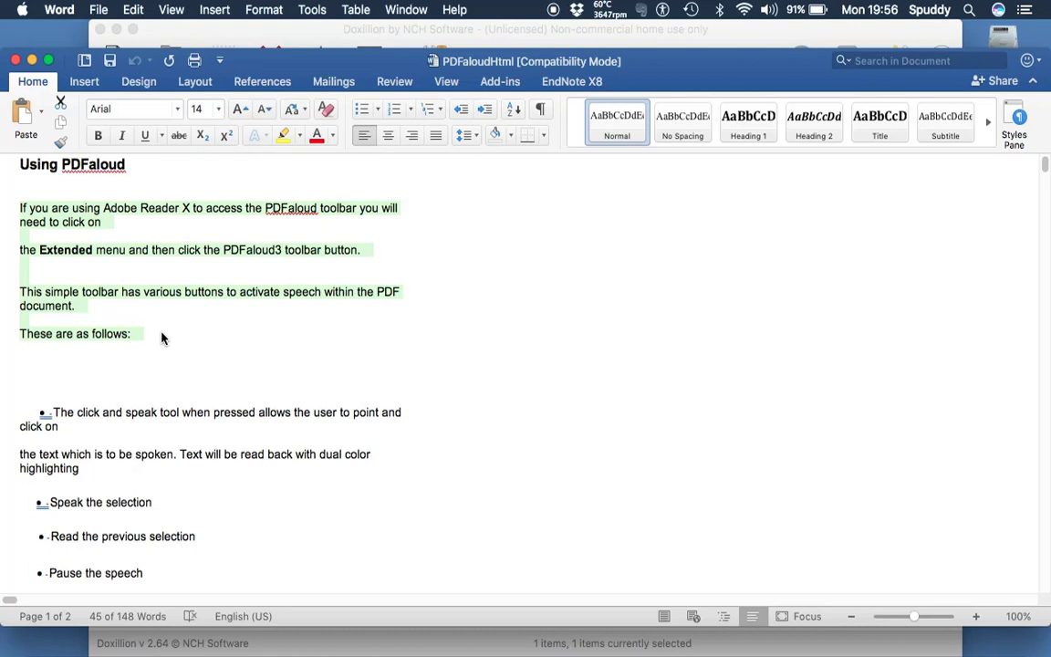
pyautogui.press('BackSpace')
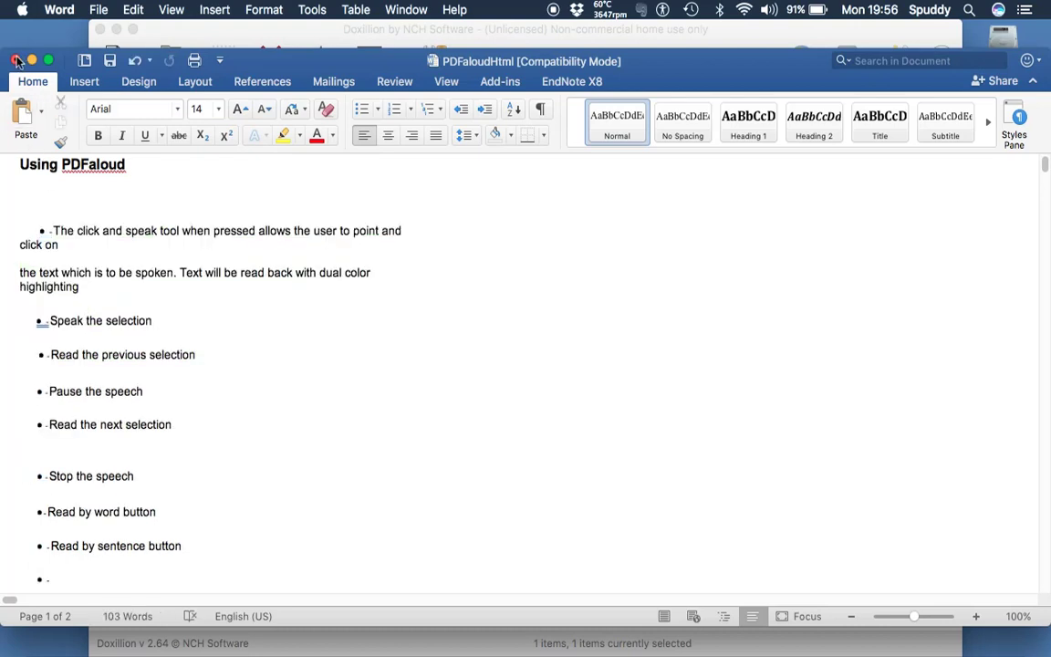
pyautogui.click(16, 61)
pyautogui.click(470, 190)
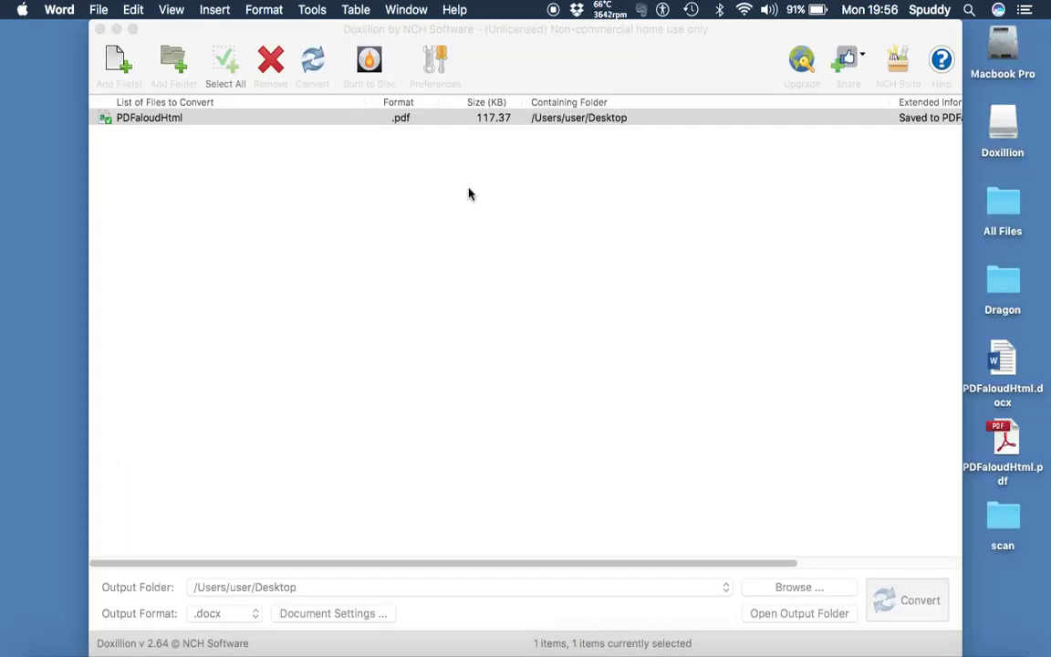
# Open Doxillion's online help contents to view the available topics and close the page.
pyautogui.click(941, 62)
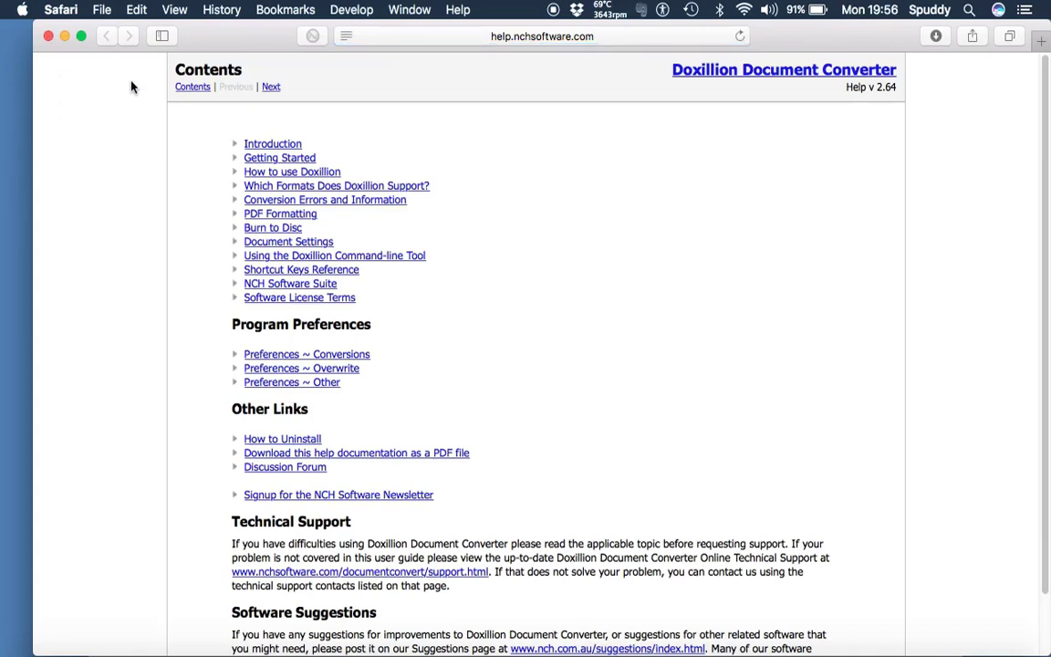
pyautogui.click(50, 36)
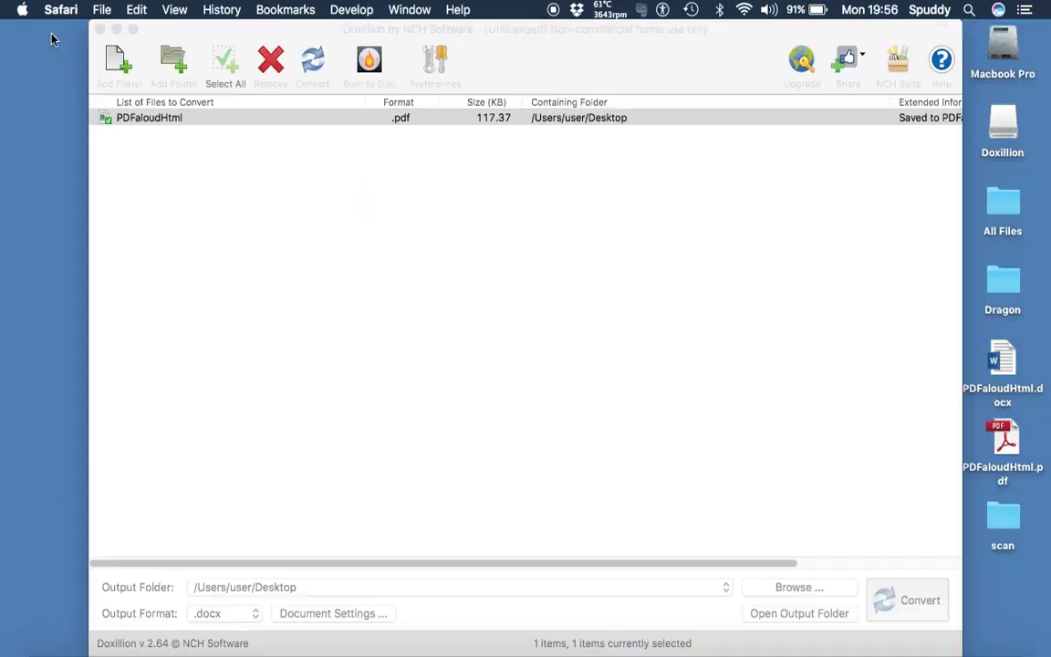